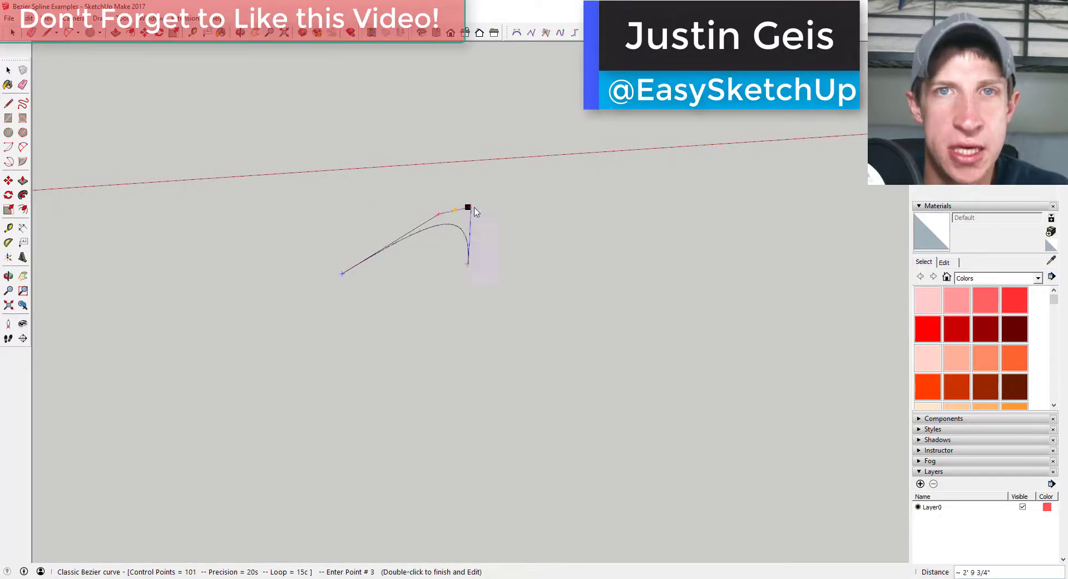
Finish the Classic Bezier curve with four control points and reshape it into a hooked arch by moving its control points
{"action": "double_click", "coordinate": [491, 208]}
{"action": "left_click_drag", "start_coordinate": [385, 221], "coordinate": [373, 185]}
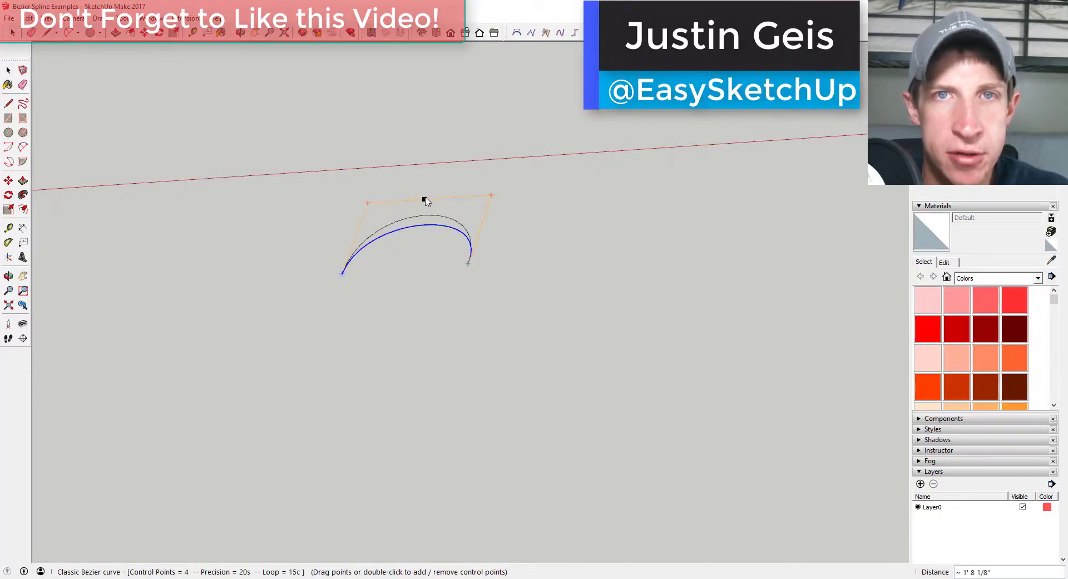
{"action": "left_click_drag", "start_coordinate": [409, 268], "coordinate": [409, 266]}
{"action": "key", "text": "space"}
Draw a four-point Uniform B-Spline as an S-curve beside the arch and adjust its control points
{"action": "left_click", "coordinate": [561, 32]}
{"action": "left_click", "coordinate": [558, 273]}
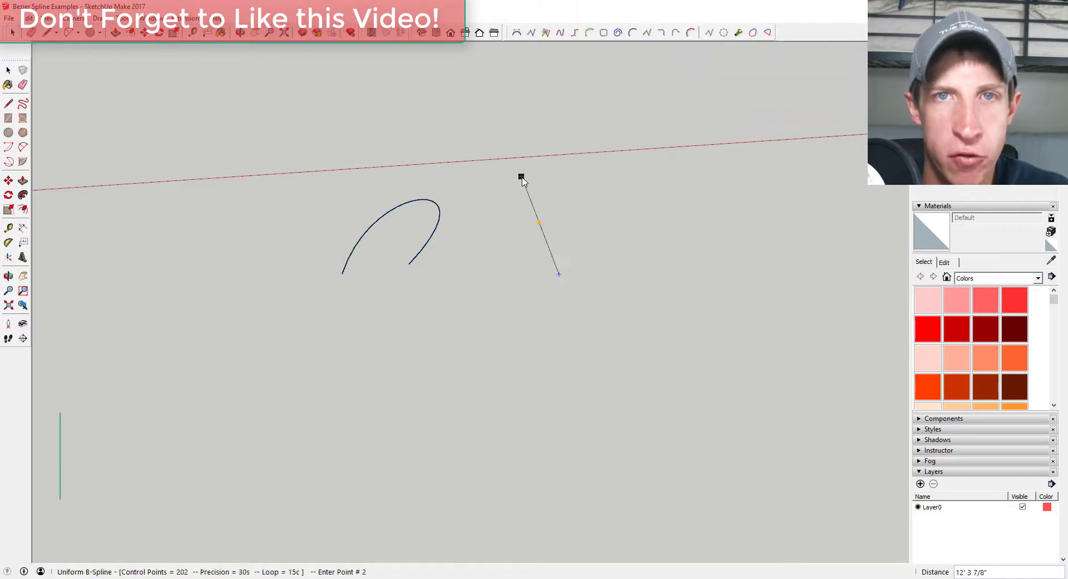
{"action": "left_click", "coordinate": [532, 167]}
{"action": "left_click", "coordinate": [701, 261]}
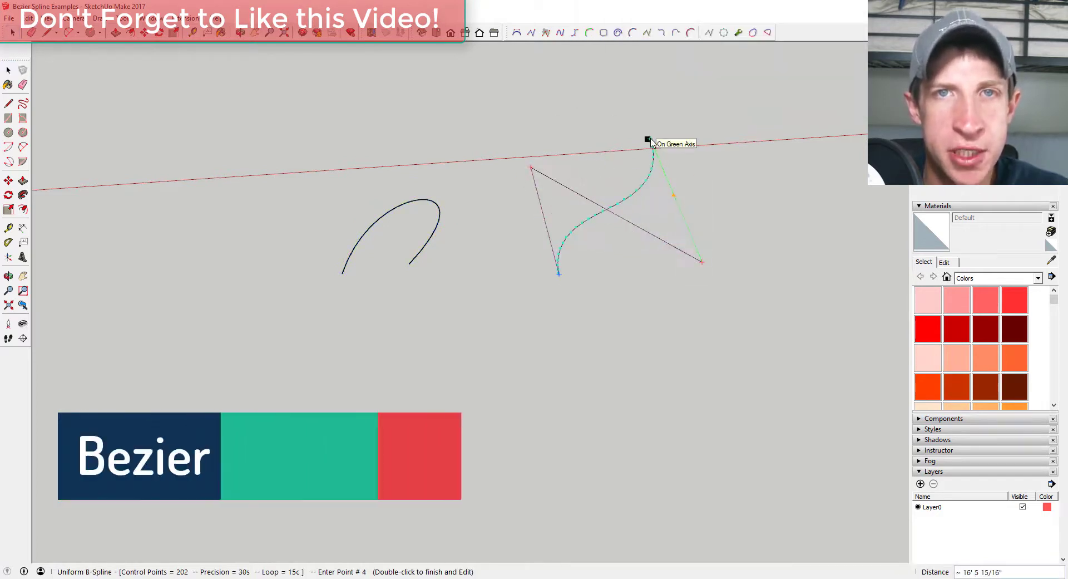
{"action": "double_click", "coordinate": [651, 139]}
{"action": "left_click_drag", "start_coordinate": [686, 226], "coordinate": [518, 174]}
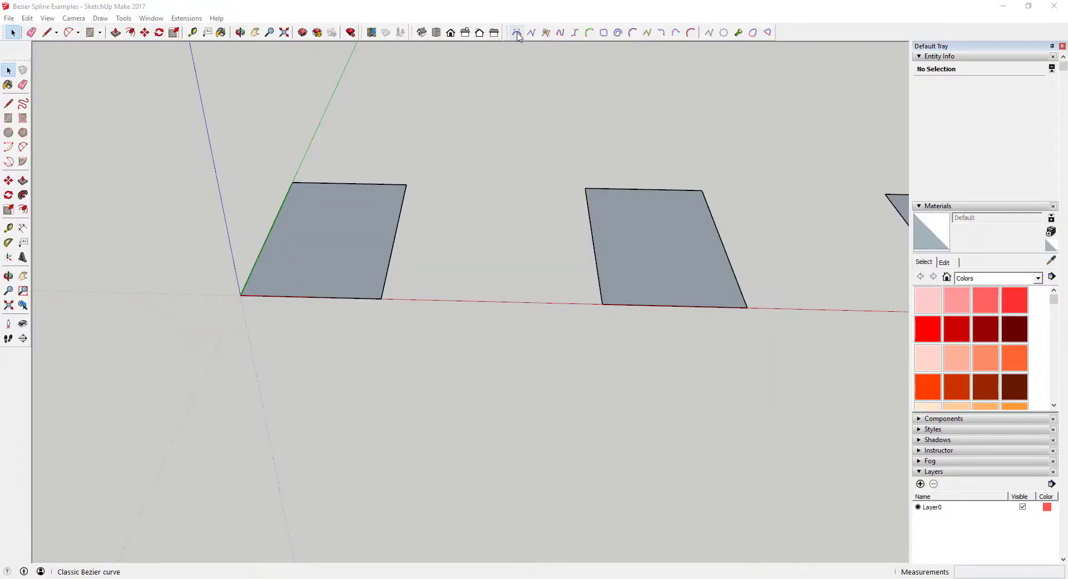
Draw a Classic Bezier curve on the rectangle at the origin, using its four corners as control points
{"action": "left_click", "coordinate": [517, 32]}
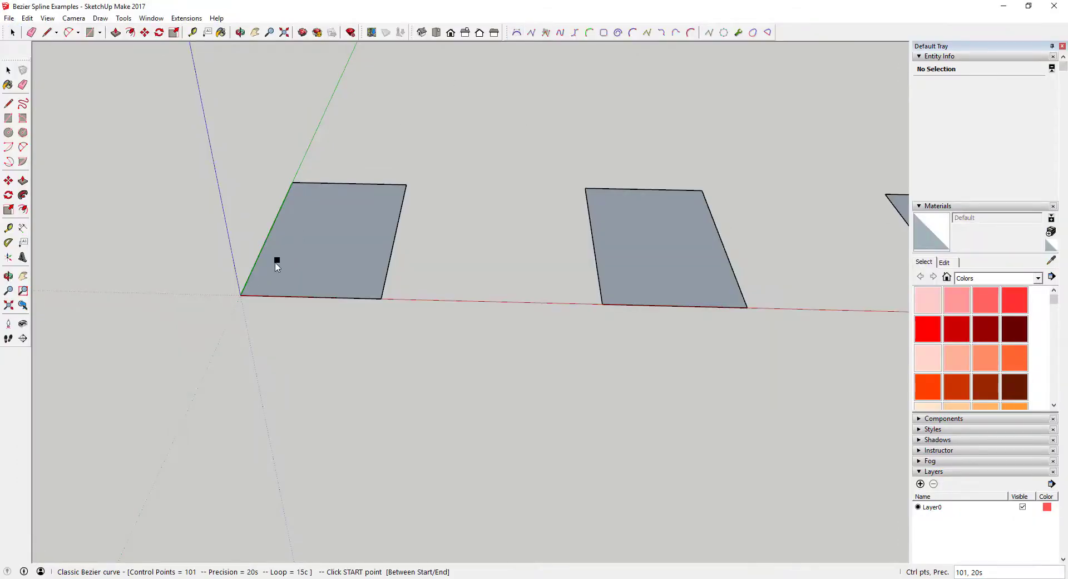
{"action": "left_click", "coordinate": [290, 184]}
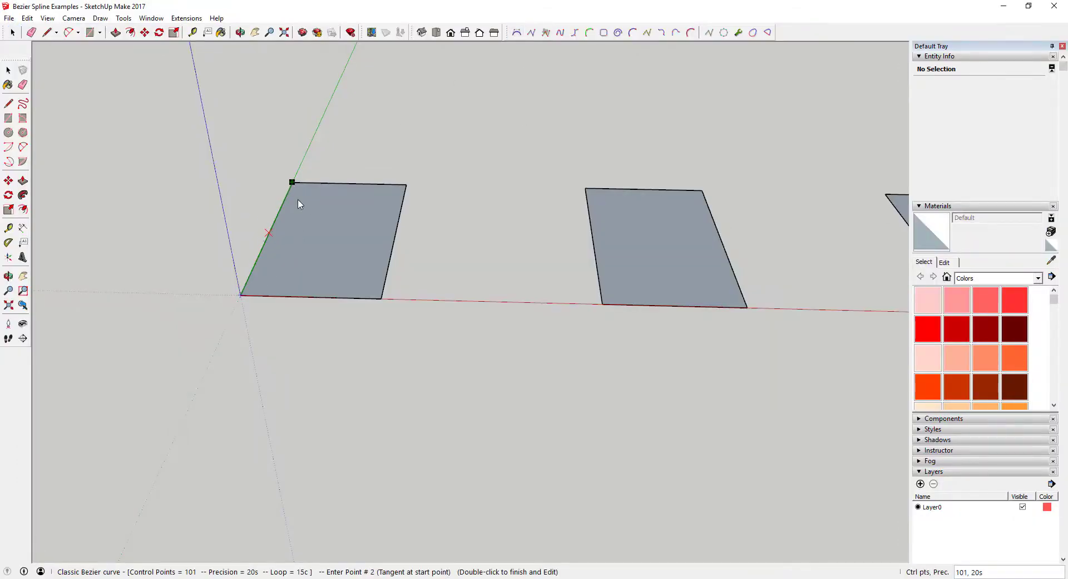
{"action": "double_click", "coordinate": [406, 184]}
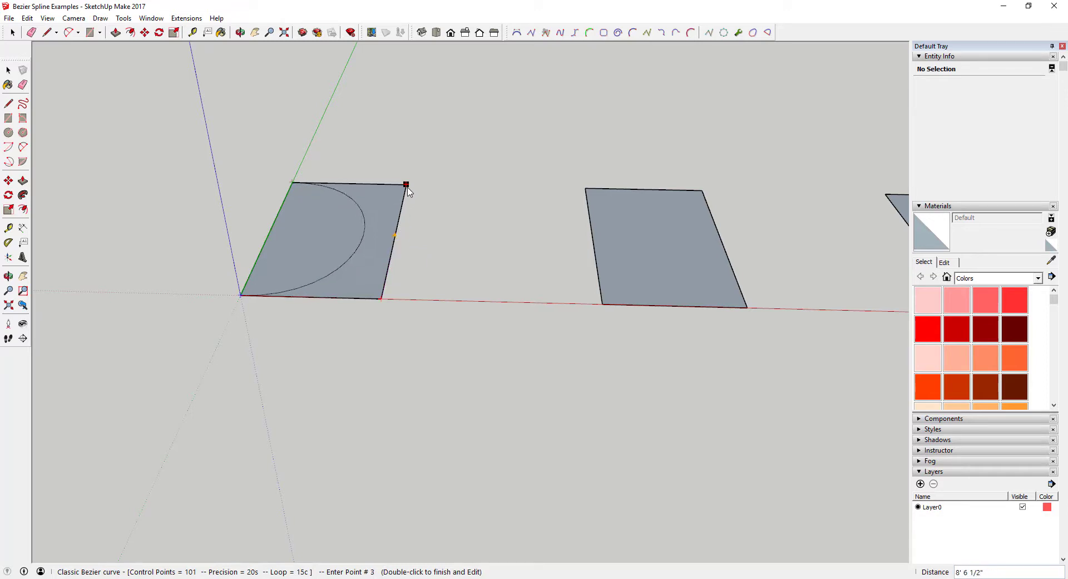
Draw a Polyline zigzagging through the four corners of the second rectangle
{"action": "middle_click_drag", "start_coordinate": [640, 212], "coordinate": [480, 222]}
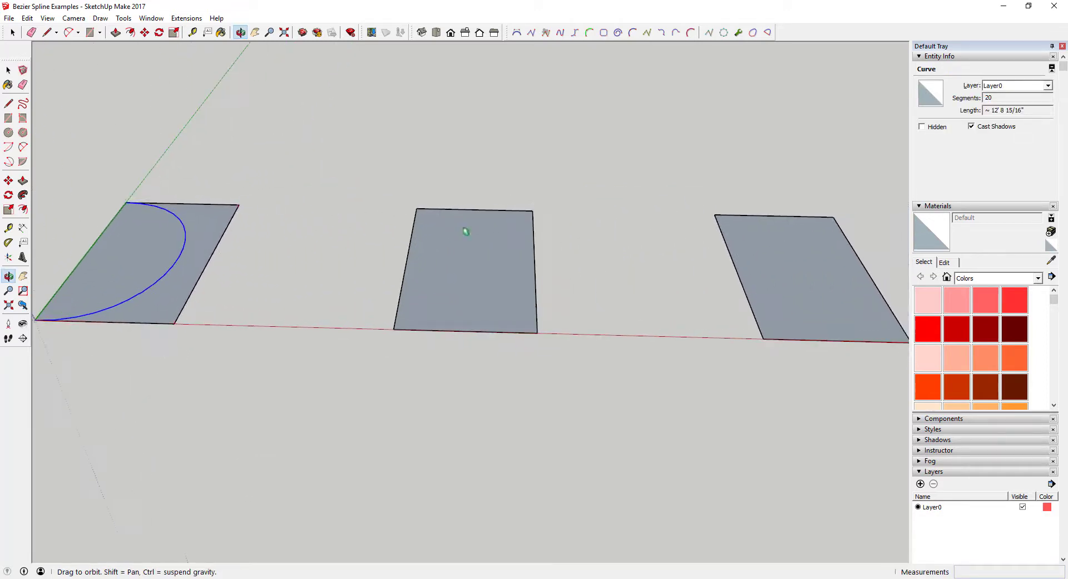
{"action": "left_click", "coordinate": [531, 32]}
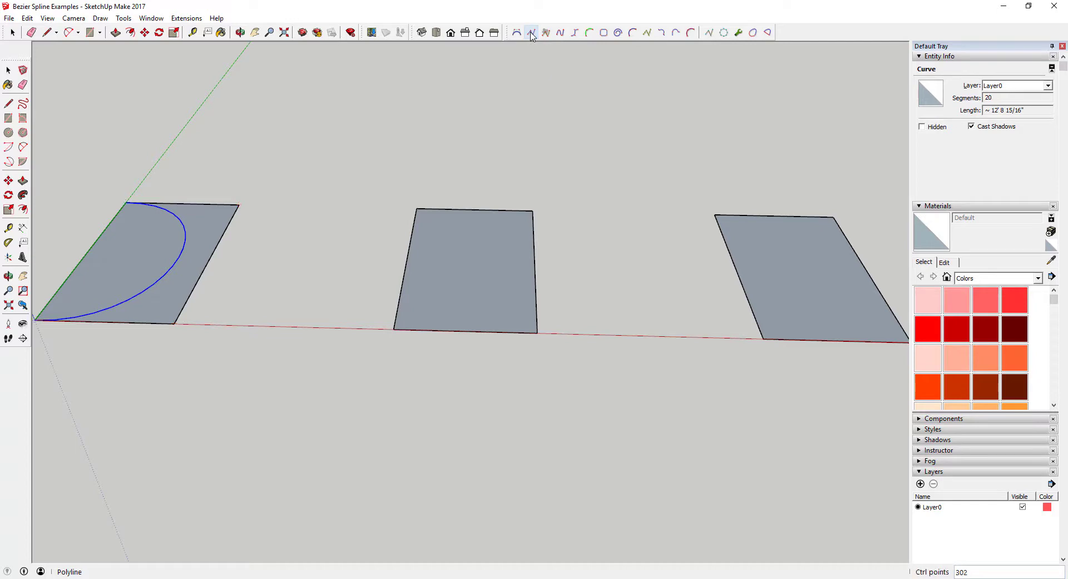
{"action": "left_click", "coordinate": [393, 330]}
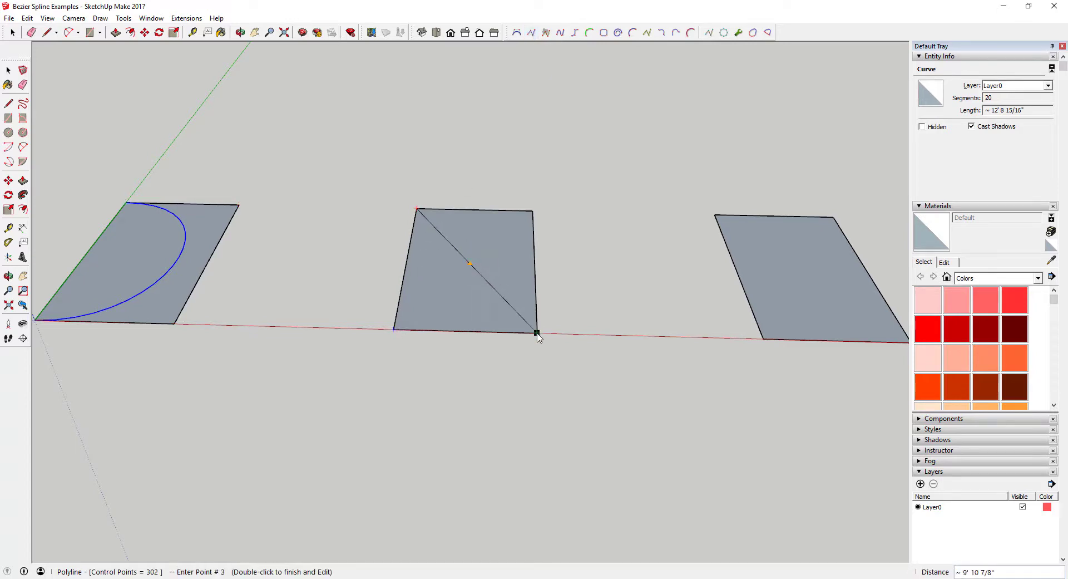
{"action": "double_click", "coordinate": [533, 211]}
{"action": "key", "text": "space"}
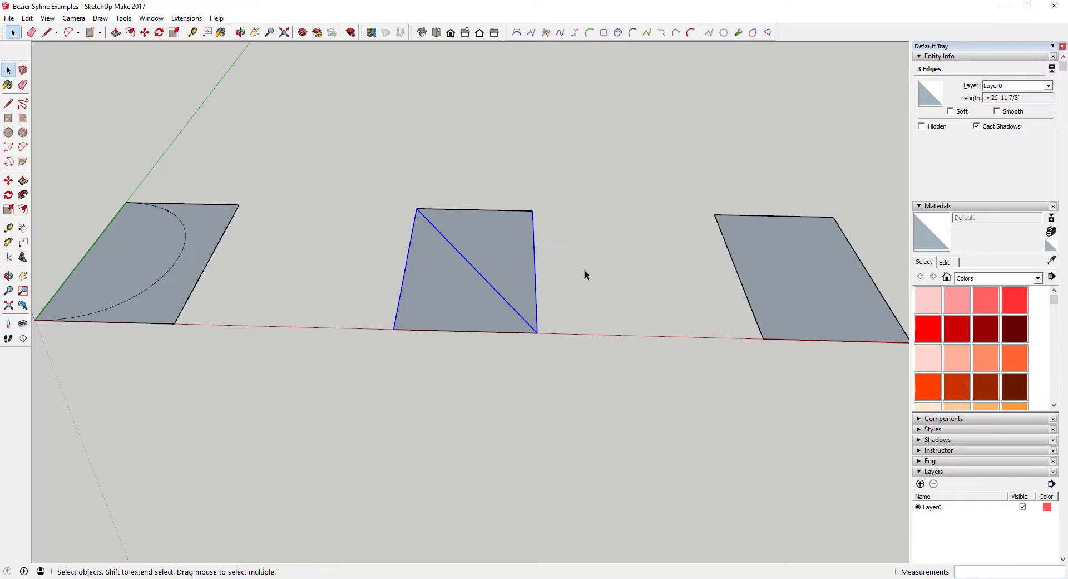
Draw a Polyline Arc Corners curve zigzagging through the third rectangle's corners, keeping the default offset
{"action": "middle_click_drag", "start_coordinate": [646, 277], "coordinate": [353, 282]}
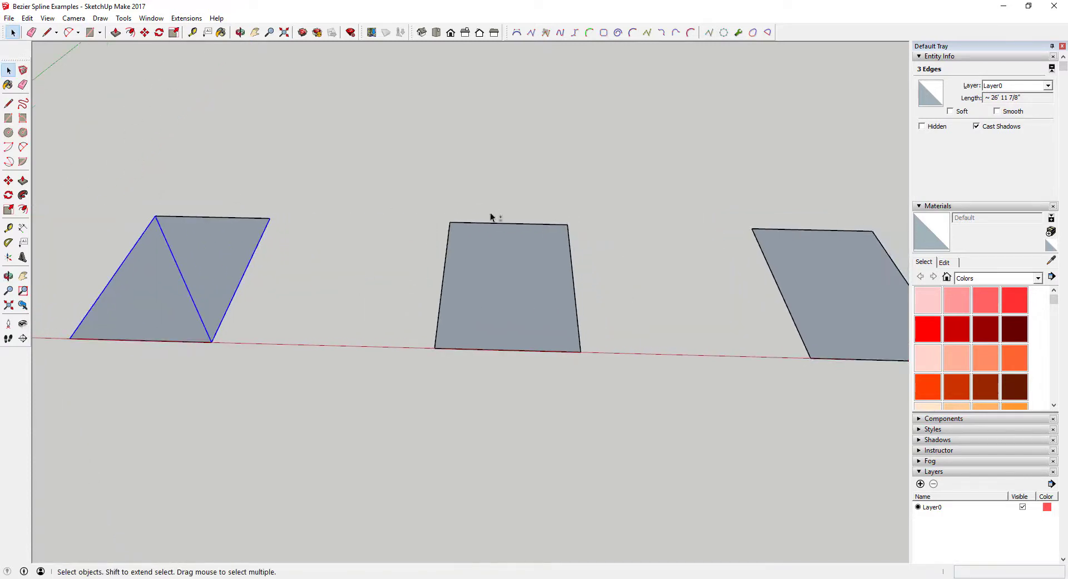
{"action": "left_click", "coordinate": [560, 34]}
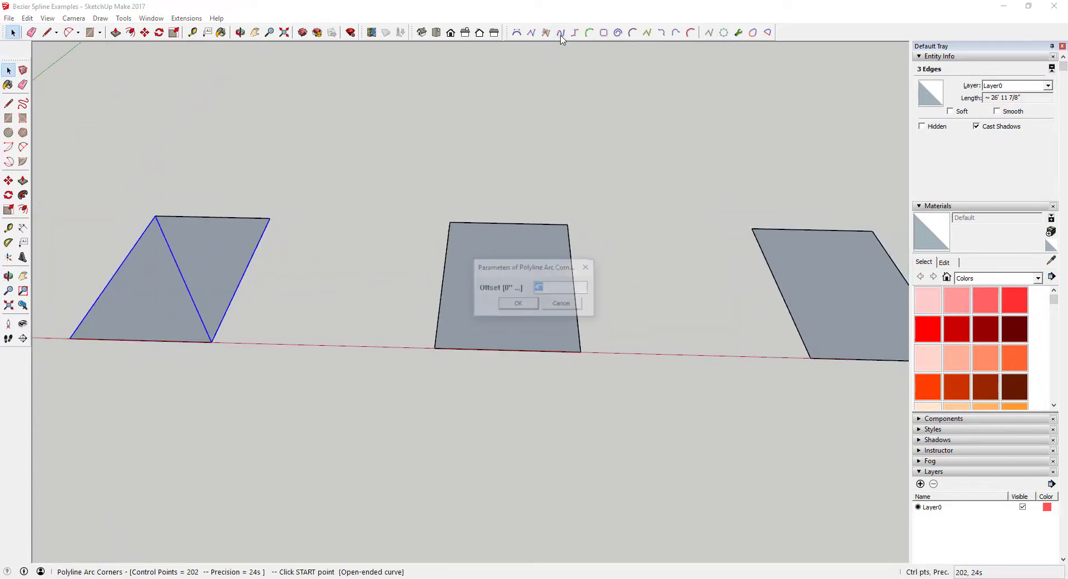
{"action": "left_click", "coordinate": [519, 304]}
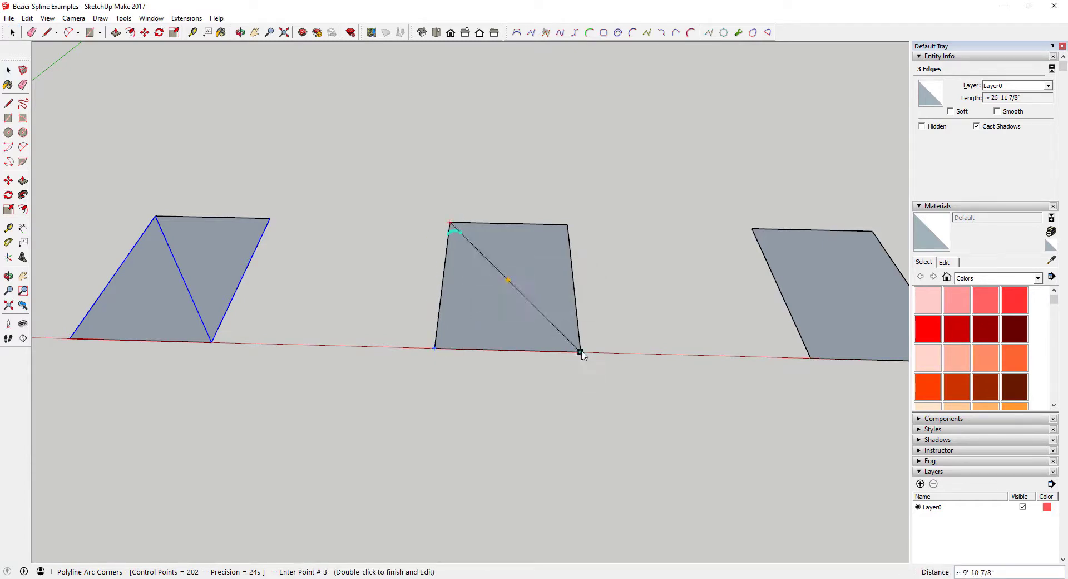
{"action": "double_click", "coordinate": [569, 226]}
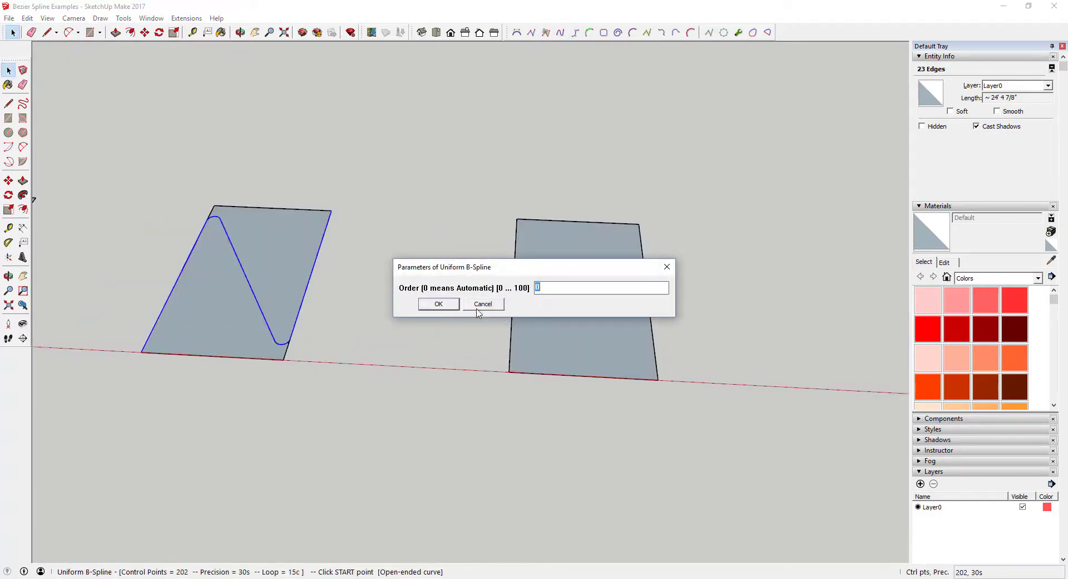
Draw a Uniform B-Spline of order 0 using the fourth rectangle's four corners as control points
{"action": "left_click", "coordinate": [438, 304]}
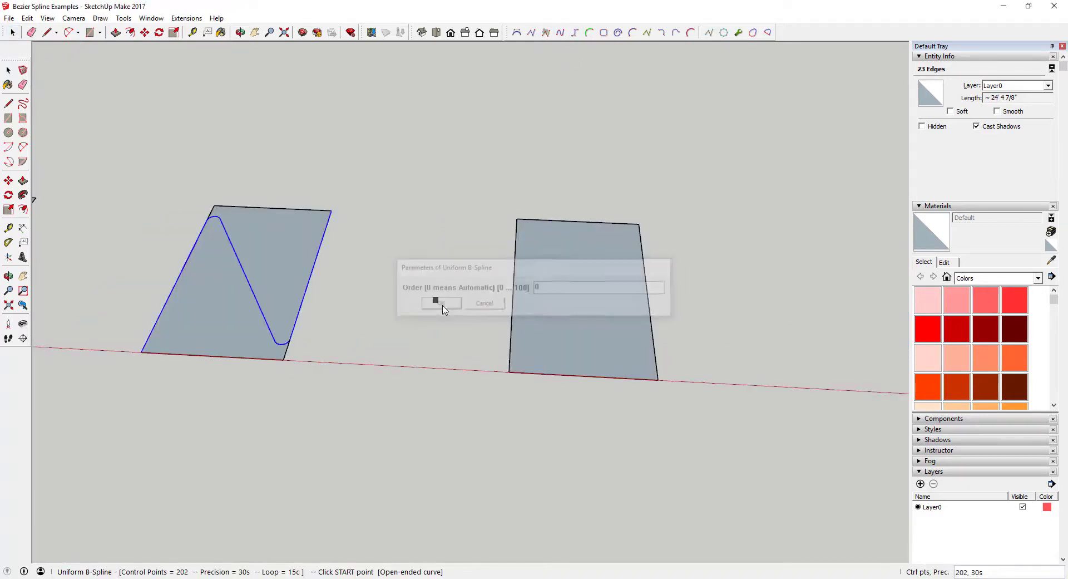
{"action": "left_click", "coordinate": [509, 372]}
{"action": "left_click", "coordinate": [517, 219]}
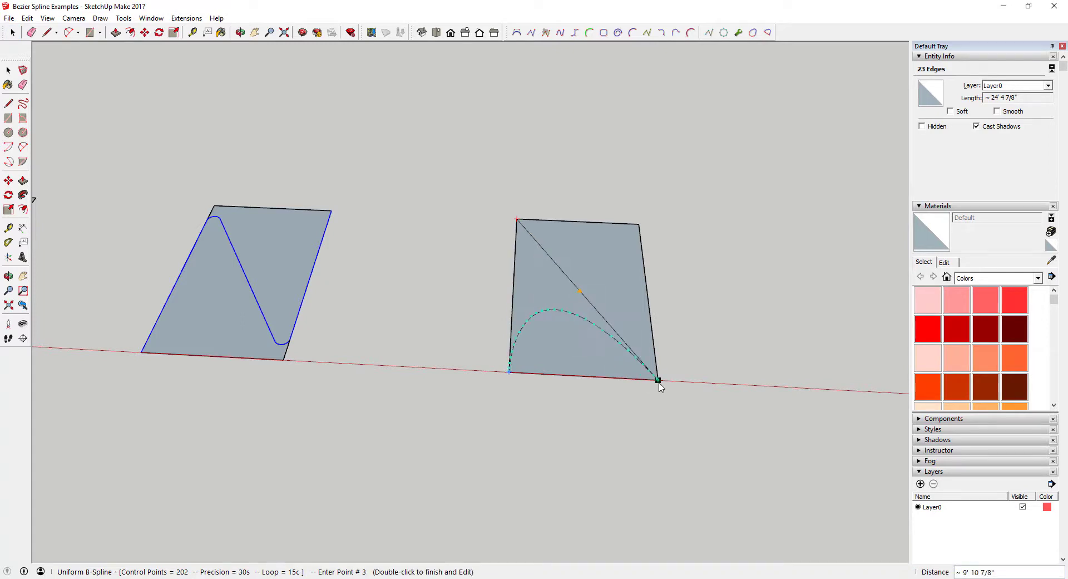
{"action": "double_click", "coordinate": [639, 224]}
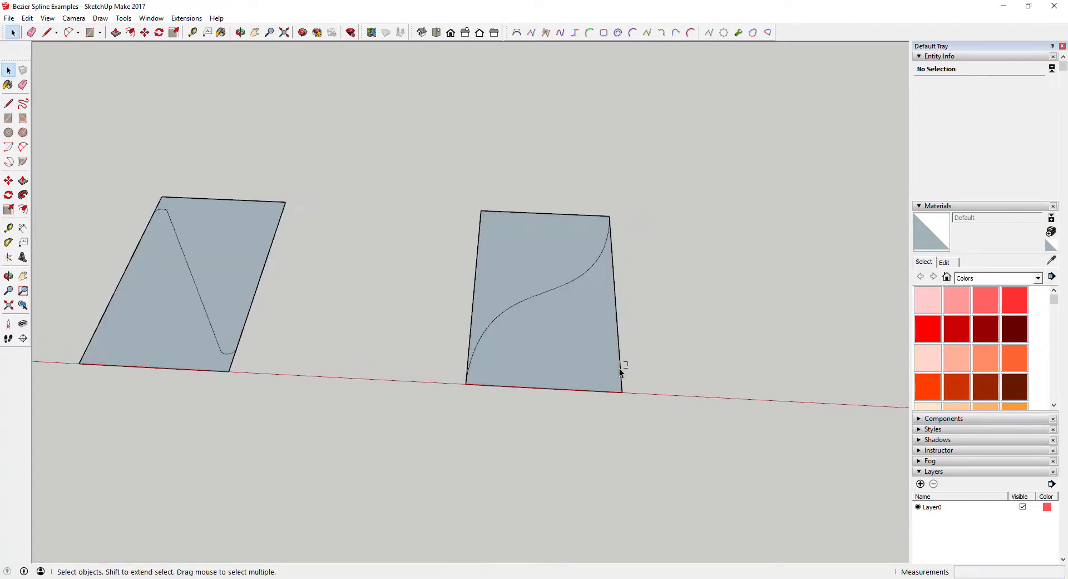
Delete the fourth rectangle's edges and faces around the B-spline, keeping only the curve
{"action": "left_click", "coordinate": [619, 369]}
{"action": "key", "text": "Delete"}
{"action": "left_click", "coordinate": [523, 278]}
{"action": "key", "text": "Delete"}
Edit the isolated Uniform B-Spline and reshape it by moving its control points
{"action": "left_click", "coordinate": [562, 287]}
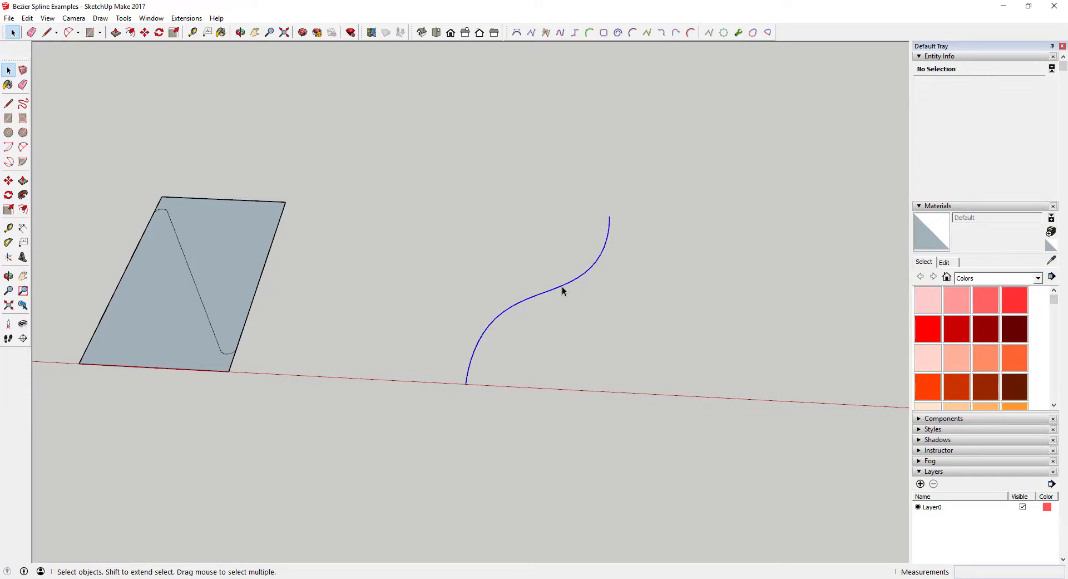
{"action": "right_click", "coordinate": [562, 288]}
{"action": "left_click", "coordinate": [629, 411]}
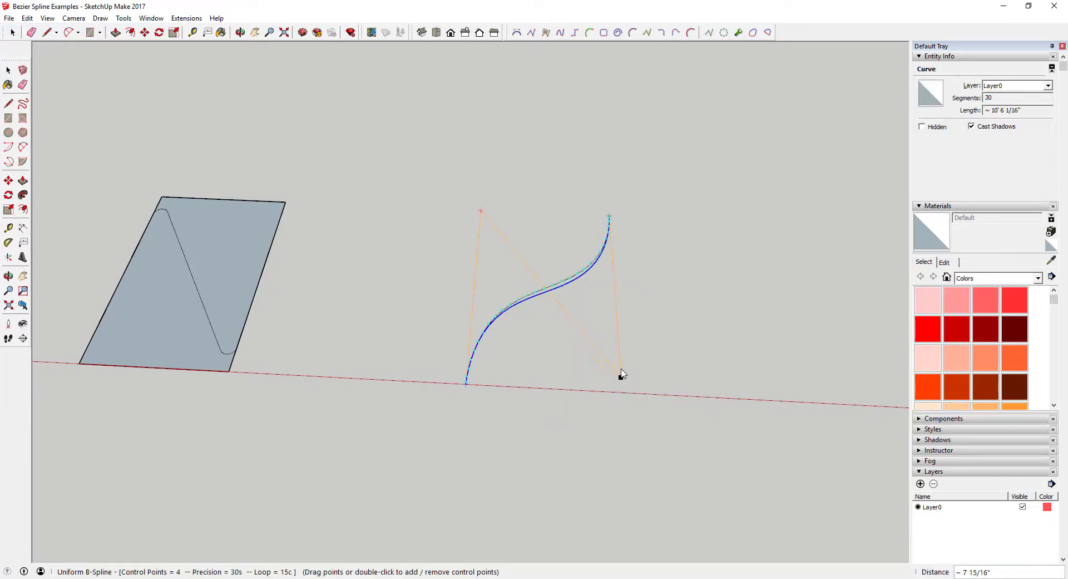
{"action": "left_click_drag", "start_coordinate": [621, 374], "coordinate": [615, 296]}
{"action": "left_click_drag", "start_coordinate": [612, 220], "coordinate": [587, 161]}
{"action": "left_click_drag", "start_coordinate": [564, 278], "coordinate": [709, 241]}
{"action": "left_click_drag", "start_coordinate": [486, 316], "coordinate": [657, 370]}
Transform the reshaped curve into a Catmull Spline from its control points and finish the edit
{"action": "right_click", "coordinate": [811, 382]}
{"action": "mouse_move", "coordinate": [739, 377]}
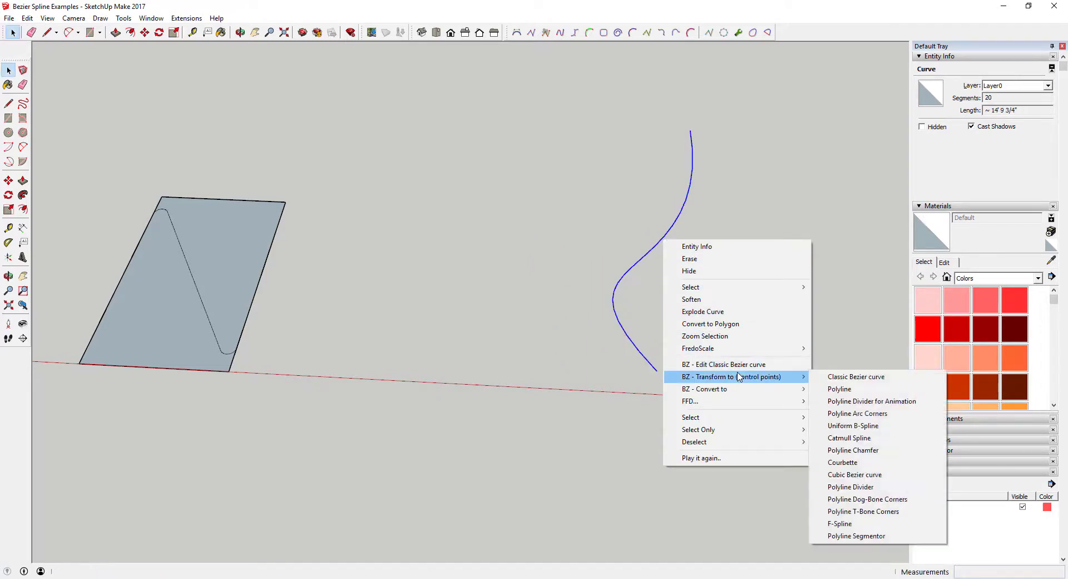
{"action": "left_click", "coordinate": [876, 439]}
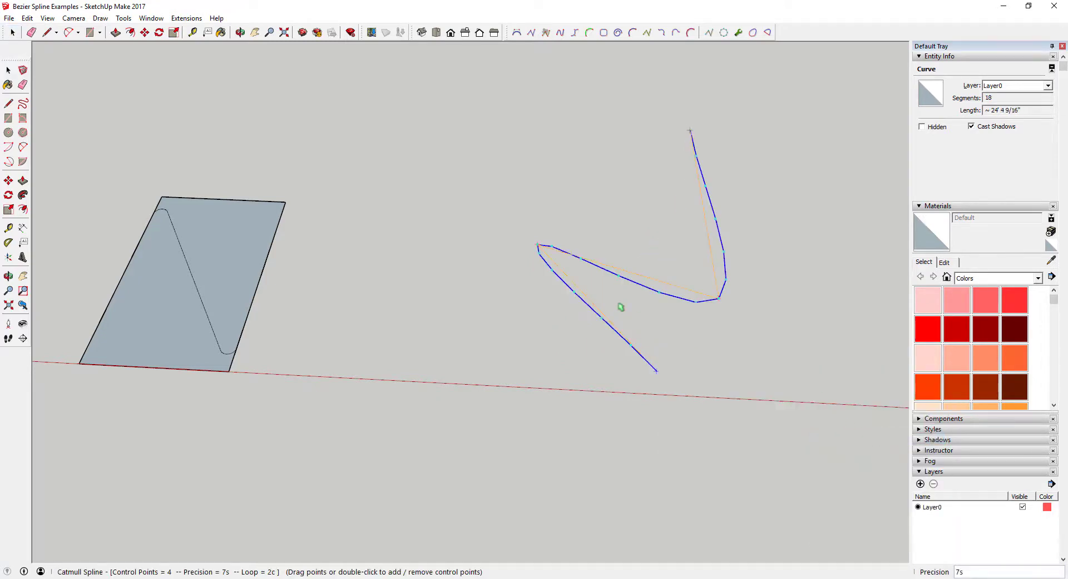
{"action": "right_click", "coordinate": [633, 285]}
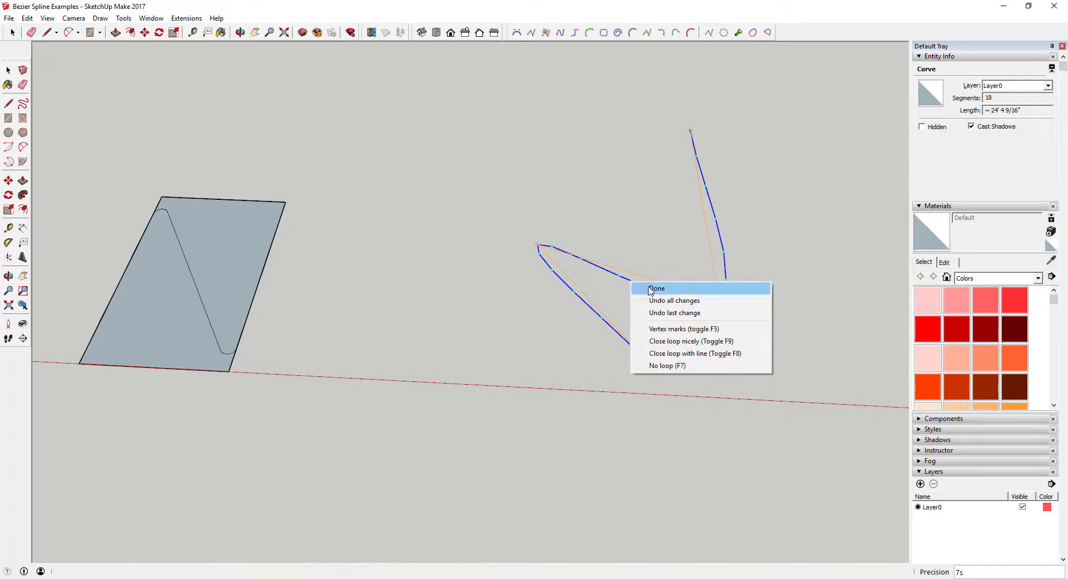
{"action": "left_click", "coordinate": [641, 287]}
Transform the Catmull Spline into Polyline Dog-Bone Corners from its control points, accepting the default parameters
{"action": "right_click", "coordinate": [634, 285]}
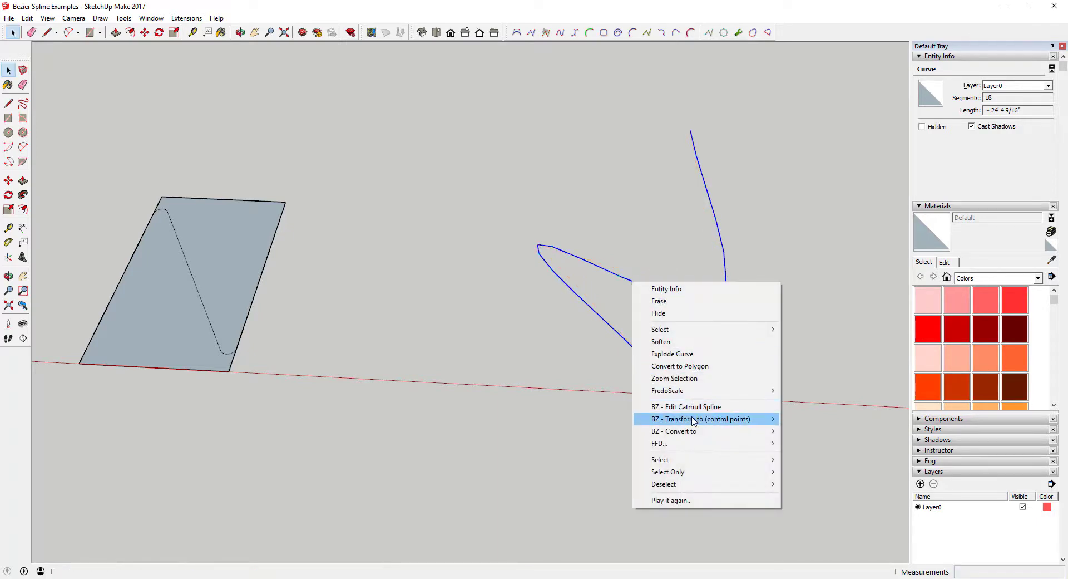
{"action": "mouse_move", "coordinate": [694, 420]}
{"action": "left_click", "coordinate": [832, 529]}
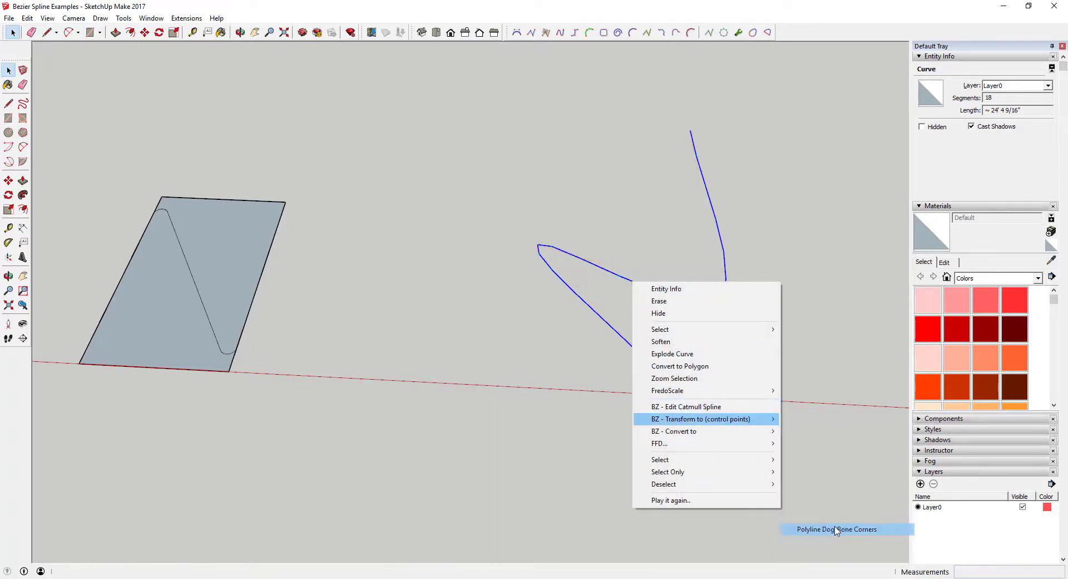
{"action": "left_click", "coordinate": [518, 305]}
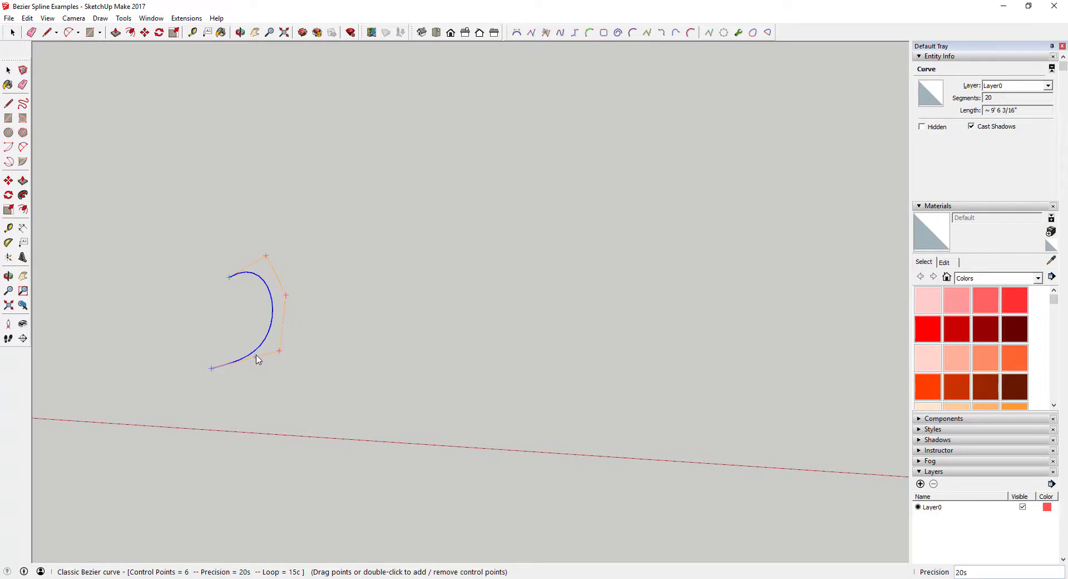
Widen the six-point Classic Bezier curve by moving its control points and segments outward
{"action": "left_click_drag", "start_coordinate": [253, 378], "coordinate": [249, 393]}
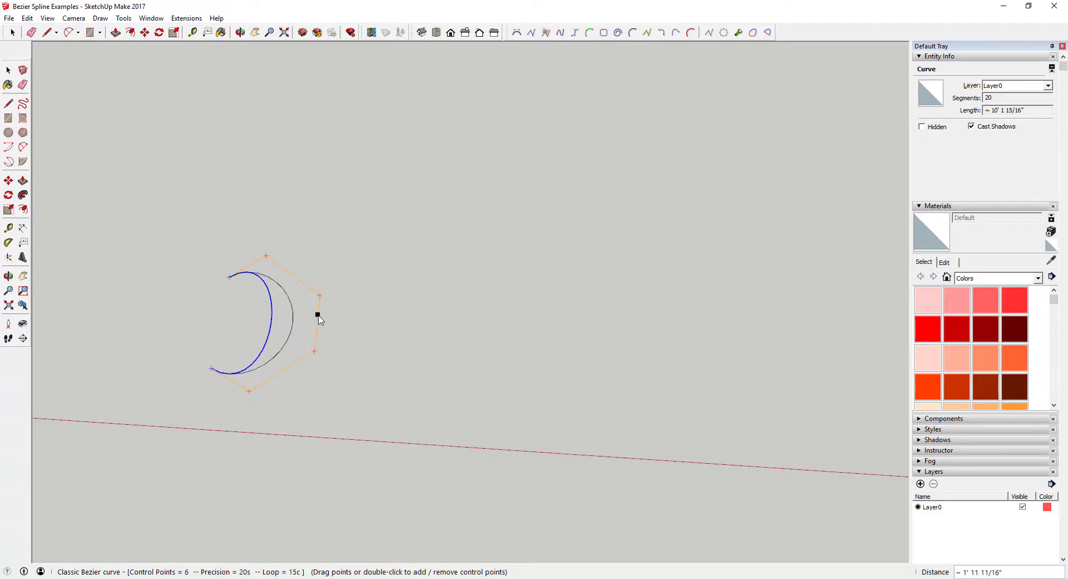
{"action": "left_click", "coordinate": [318, 315]}
{"action": "left_click_drag", "start_coordinate": [327, 256], "coordinate": [338, 236]}
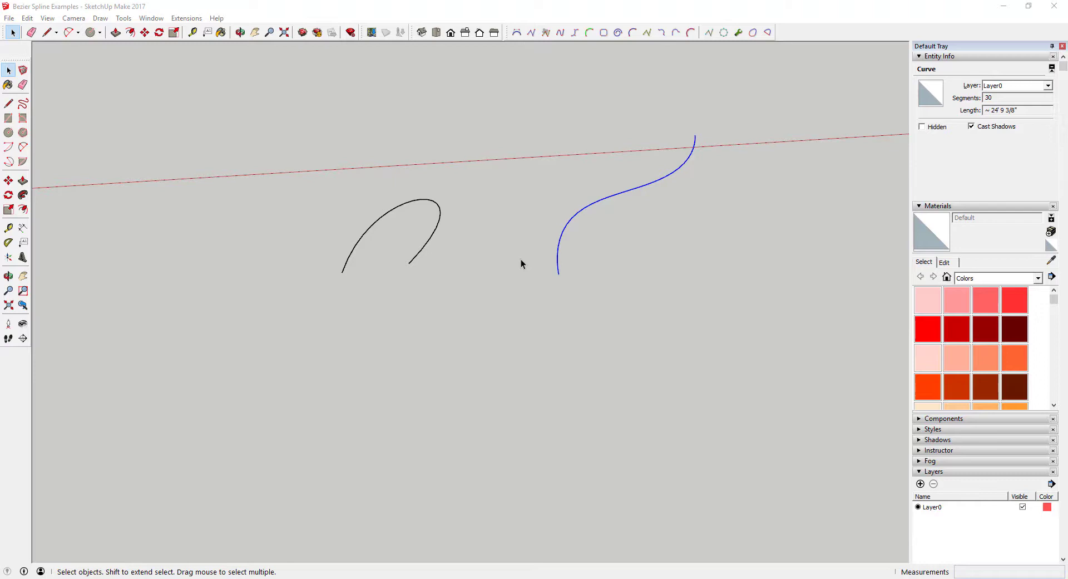
Edit the hooked Classic Bezier curve, moving its upper-left control point outward to round the arch
{"action": "right_click", "coordinate": [436, 234]}
{"action": "left_click", "coordinate": [490, 356]}
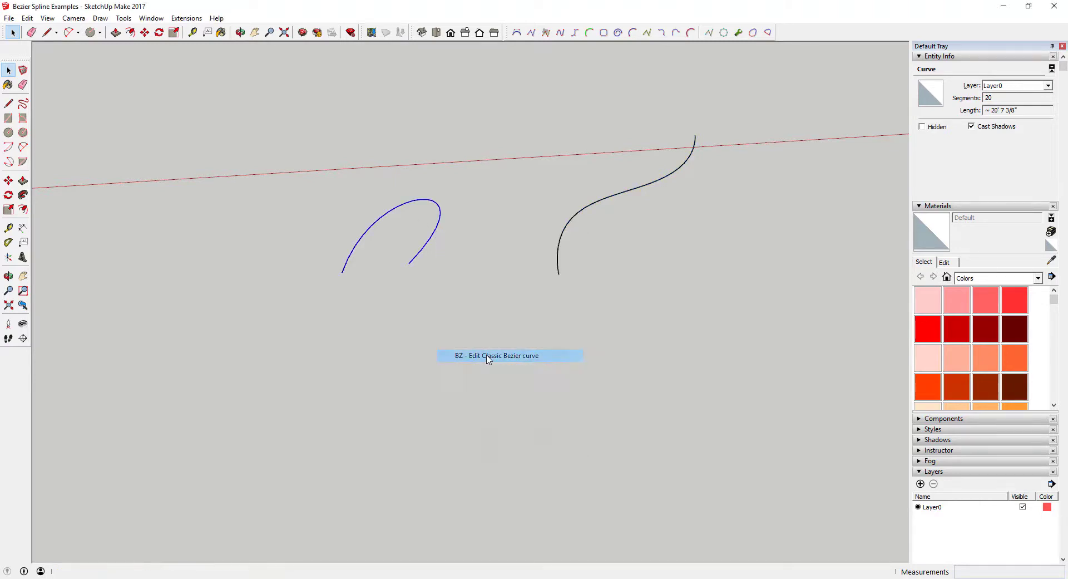
{"action": "left_click_drag", "start_coordinate": [373, 183], "coordinate": [293, 190]}
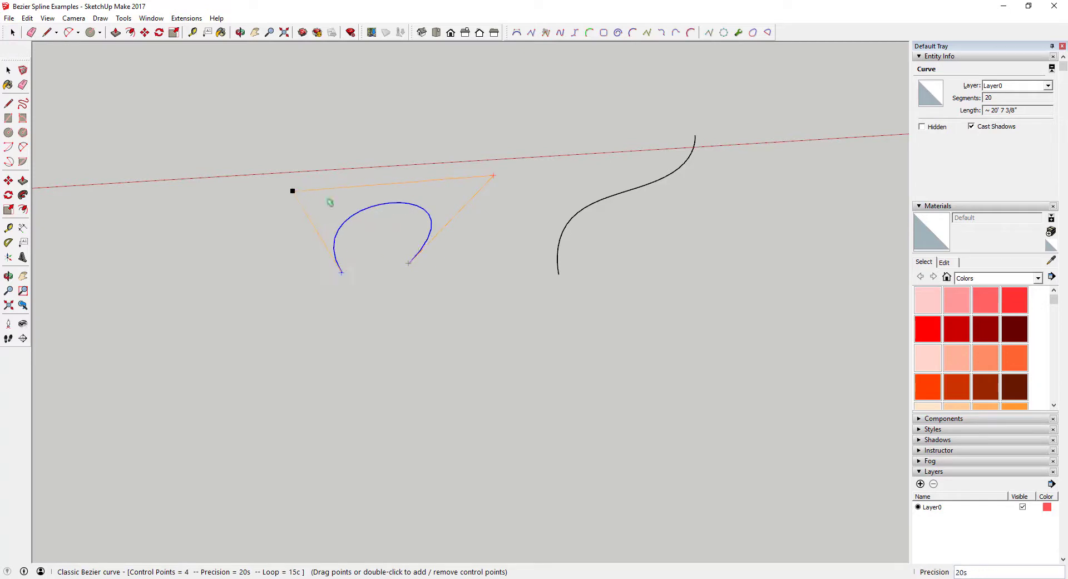
{"action": "left_click", "coordinate": [494, 291]}
Edit the S-shaped Uniform B-Spline, moving its upper-left control point up and to the right
{"action": "right_click", "coordinate": [580, 214]}
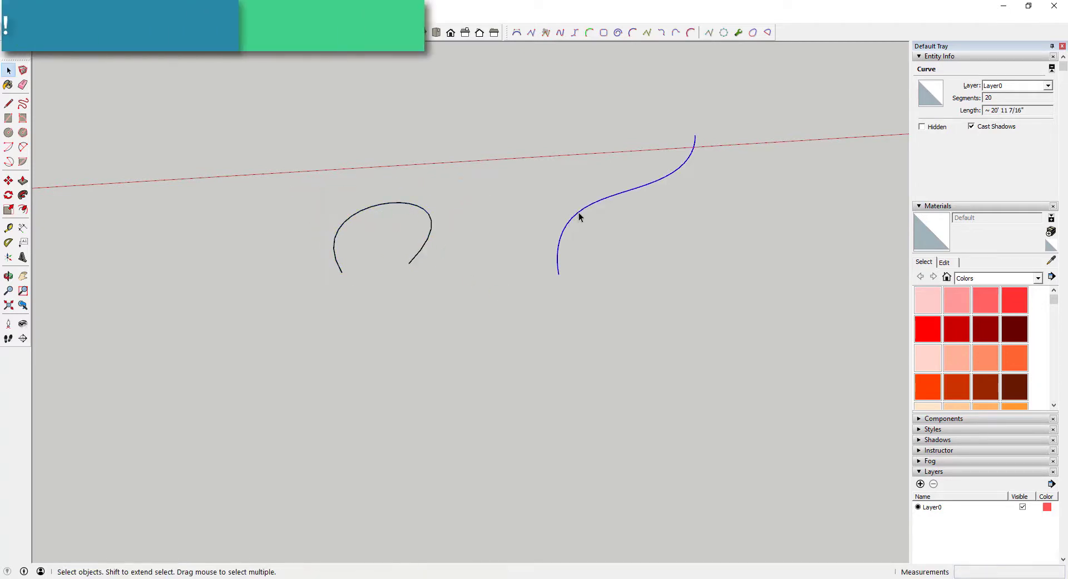
{"action": "left_click", "coordinate": [640, 338]}
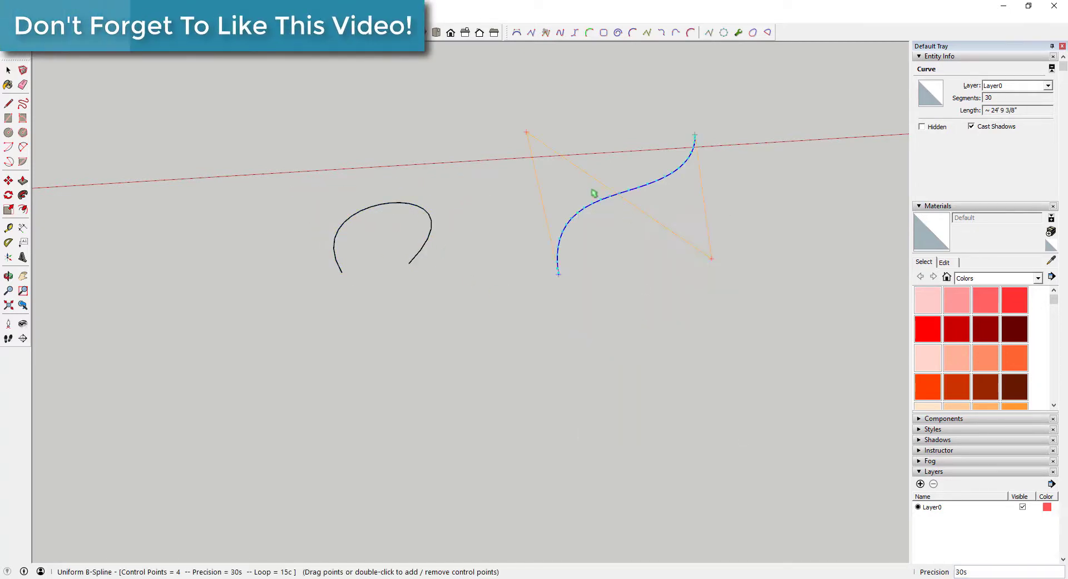
{"action": "left_click_drag", "start_coordinate": [525, 134], "coordinate": [592, 113]}
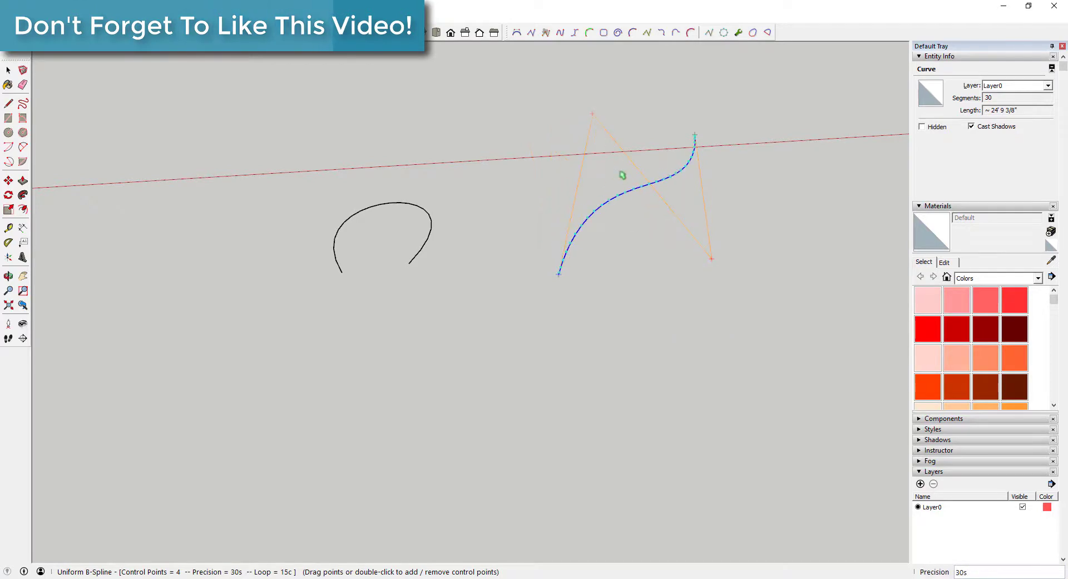
{"action": "left_click", "coordinate": [665, 295]}
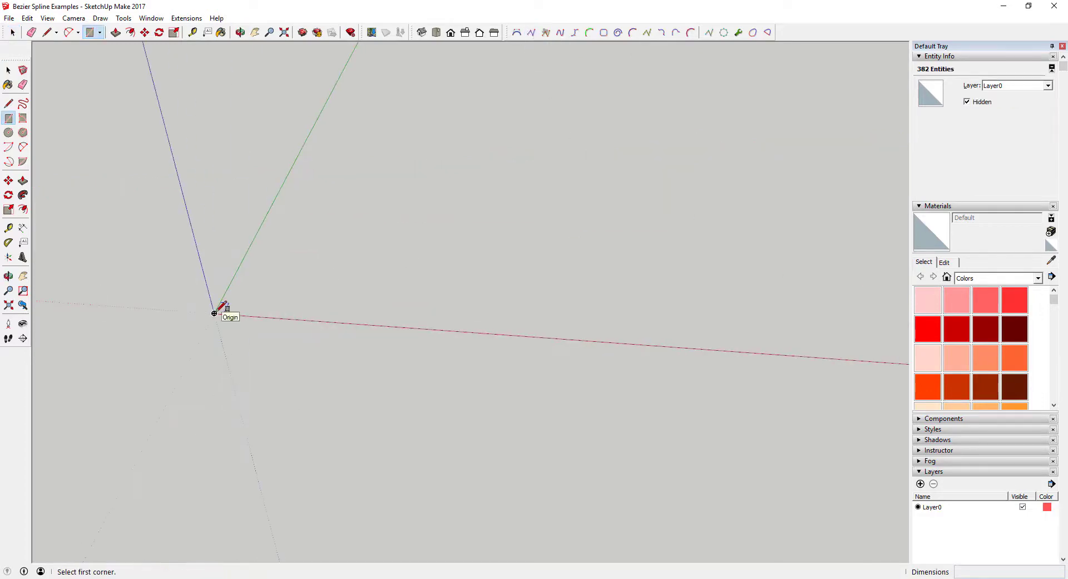
Draw a closed profile face from the origin with a straight side and top and a Bezier-curved underside
{"action": "left_click", "coordinate": [214, 313]}
{"action": "left_click", "coordinate": [287, 176]}
{"action": "left_click", "coordinate": [384, 182]}
{"action": "left_click", "coordinate": [372, 221]}
{"action": "double_click", "coordinate": [371, 221]}
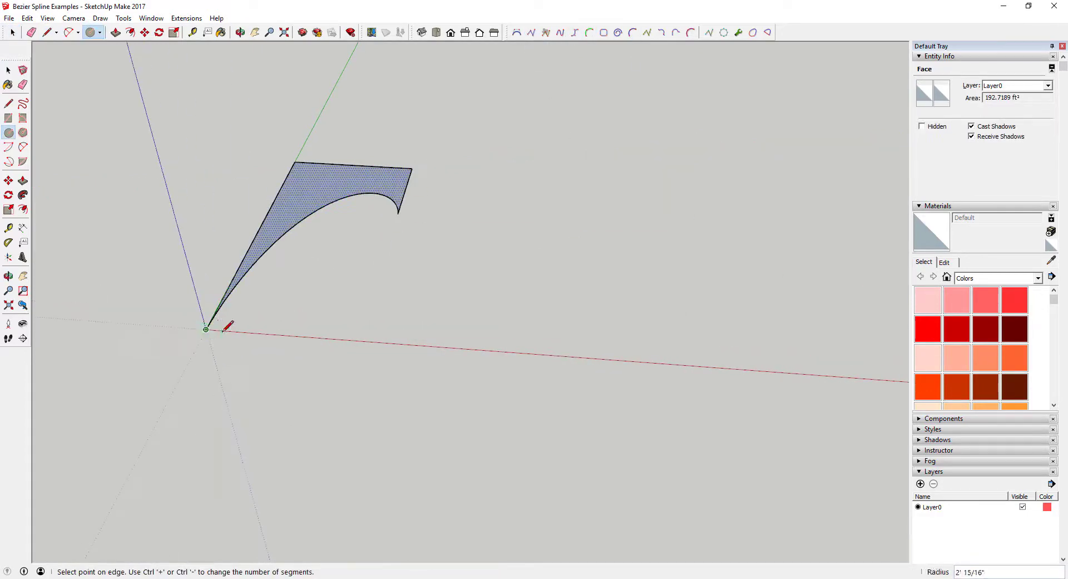
Sweep the profile face around a circle centred on the origin to form a flared solid, and erase the guide circle
{"action": "left_click", "coordinate": [209, 326]}
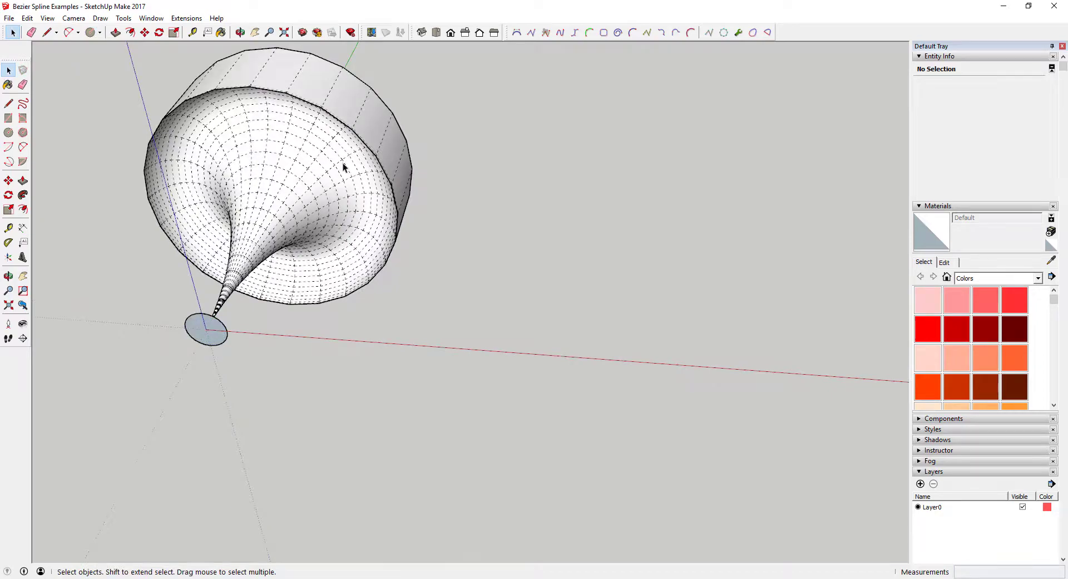
{"action": "middle_click_drag", "start_coordinate": [343, 167], "coordinate": [178, 111]}
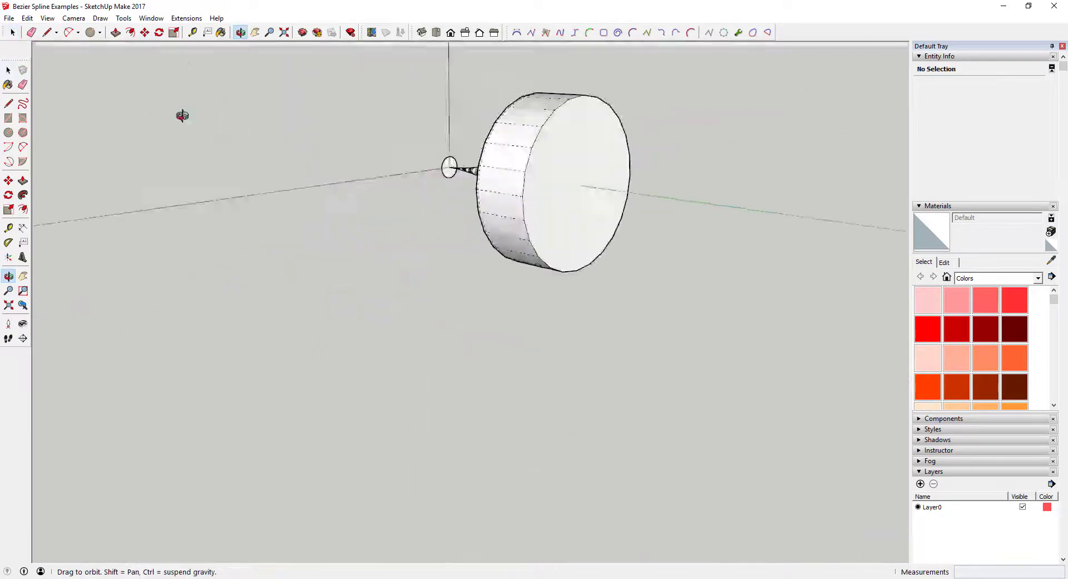
{"action": "mouse_move", "coordinate": [453, 162]}
{"action": "middle_mouse_down"}
{"action": "mouse_move", "coordinate": [892, 182]}
{"action": "mouse_move", "coordinate": [342, 237]}
{"action": "middle_mouse_up"}
{"action": "key", "text": "e"}
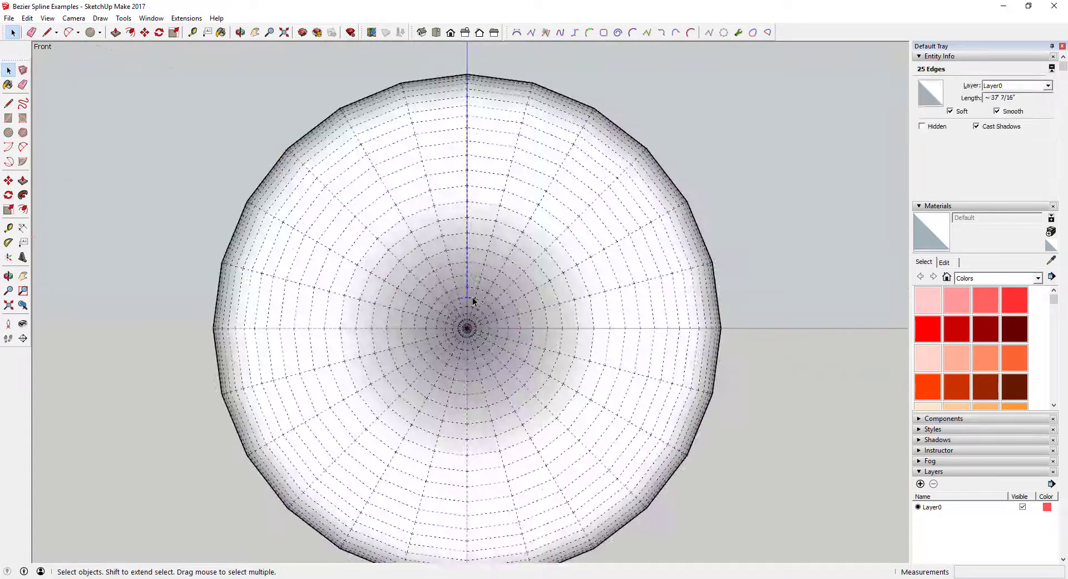
Unsoften one profile-shaped run of edges from the flared solid's tip to its outer rim, and turn off hidden geometry display
{"action": "middle_click_drag", "start_coordinate": [390, 278], "coordinate": [505, 351]}
{"action": "scroll", "coordinate": [505, 351], "scroll_direction": "up", "scroll_amount": 5}
{"action": "scroll", "coordinate": [548, 422], "scroll_direction": "up", "scroll_amount": 2}
{"action": "scroll", "coordinate": [497, 359], "scroll_direction": "down", "scroll_amount": 10}
{"action": "left_click", "coordinate": [950, 111]}
{"action": "left_click", "coordinate": [47, 18]}
{"action": "left_click", "coordinate": [70, 53]}
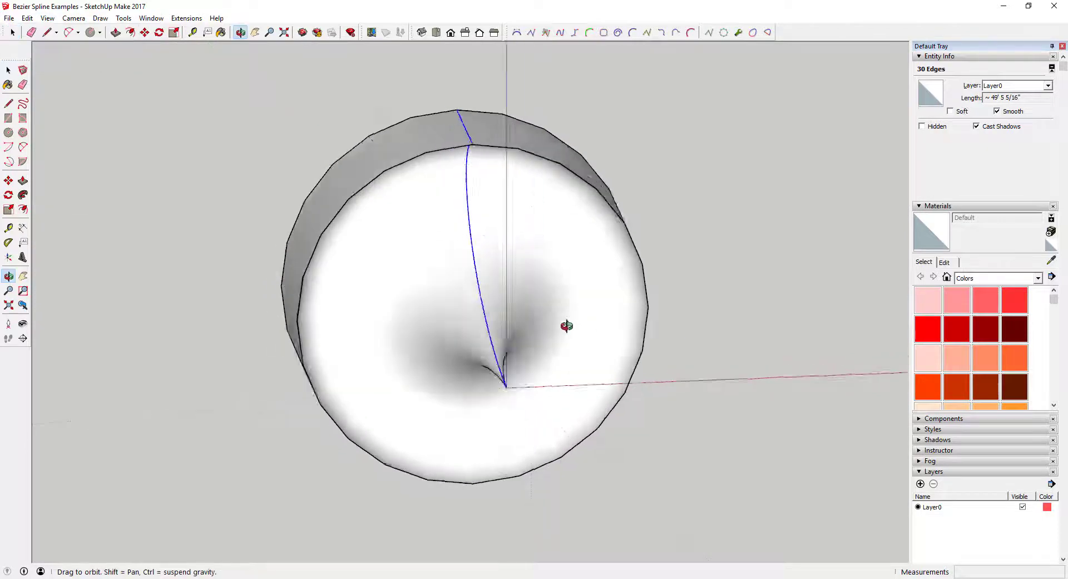
Create a round tube along the selected profile-shaped edges of the flared solid
{"action": "left_click", "coordinate": [124, 18]}
{"action": "left_click", "coordinate": [194, 344]}
{"action": "left_click", "coordinate": [493, 348]}
{"action": "left_click", "coordinate": [529, 320]}
{"action": "mouse_move", "coordinate": [529, 319]}
{"action": "middle_mouse_down"}
{"action": "mouse_move", "coordinate": [556, 322]}
{"action": "mouse_move", "coordinate": [523, 338]}
{"action": "middle_mouse_up"}
Rotate-copy the tube group 15 degrees around the solid's central axis and repeat it as an x30 radial array
{"action": "key", "text": "q"}
{"action": "scroll", "coordinate": [523, 338], "scroll_direction": "up", "scroll_amount": 3}
{"action": "scroll", "coordinate": [512, 333], "scroll_direction": "down", "scroll_amount": 4}
{"action": "left_click", "coordinate": [513, 329]}
{"action": "scroll", "coordinate": [423, 134], "scroll_direction": "up", "scroll_amount": 4}
{"action": "left_click", "coordinate": [423, 134]}
{"action": "key", "text": "ctrl"}
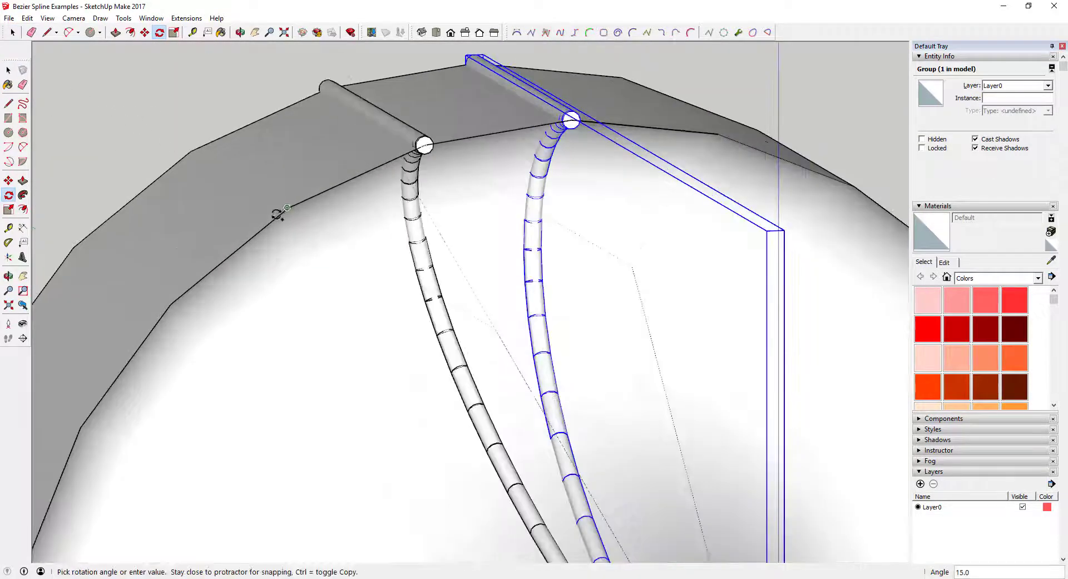
{"action": "scroll", "coordinate": [346, 129], "scroll_direction": "down", "scroll_amount": 4}
{"action": "left_click", "coordinate": [346, 129]}
{"action": "type", "text": "x30"}
{"action": "key", "text": "Return"}
Switch the camera from parallel projection to perspective and view the ribbed form from its flared side
{"action": "middle_click_drag", "start_coordinate": [468, 310], "coordinate": [495, 352]}
{"action": "left_click", "coordinate": [74, 18]}
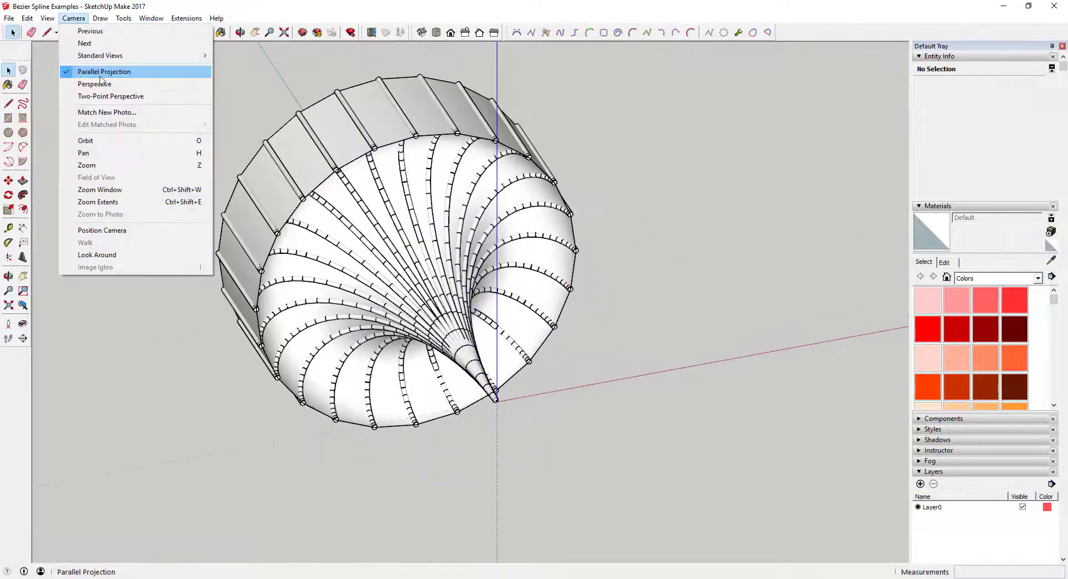
{"action": "left_click", "coordinate": [84, 69]}
{"action": "key", "text": "space"}
{"action": "middle_click_drag", "start_coordinate": [350, 261], "coordinate": [576, 231]}
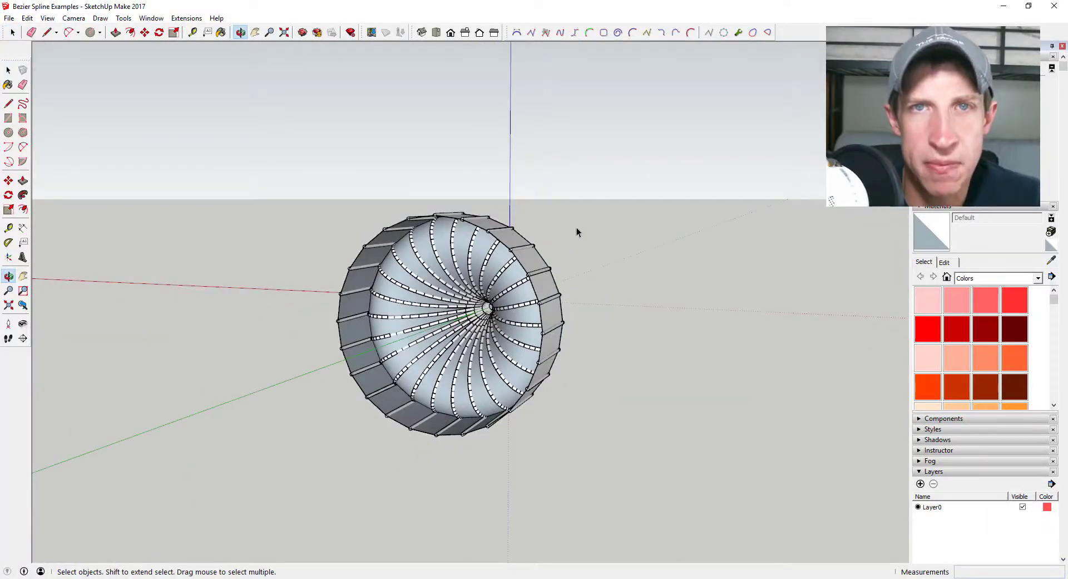